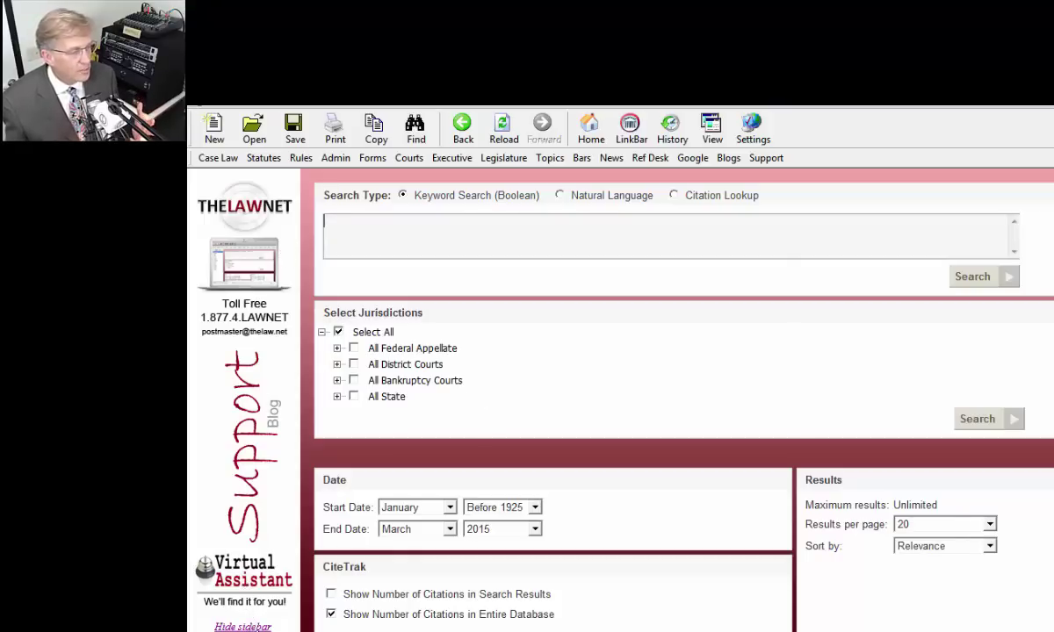
Step: Hide the left sidebar so the search form spans the full width
left_click(242, 626)
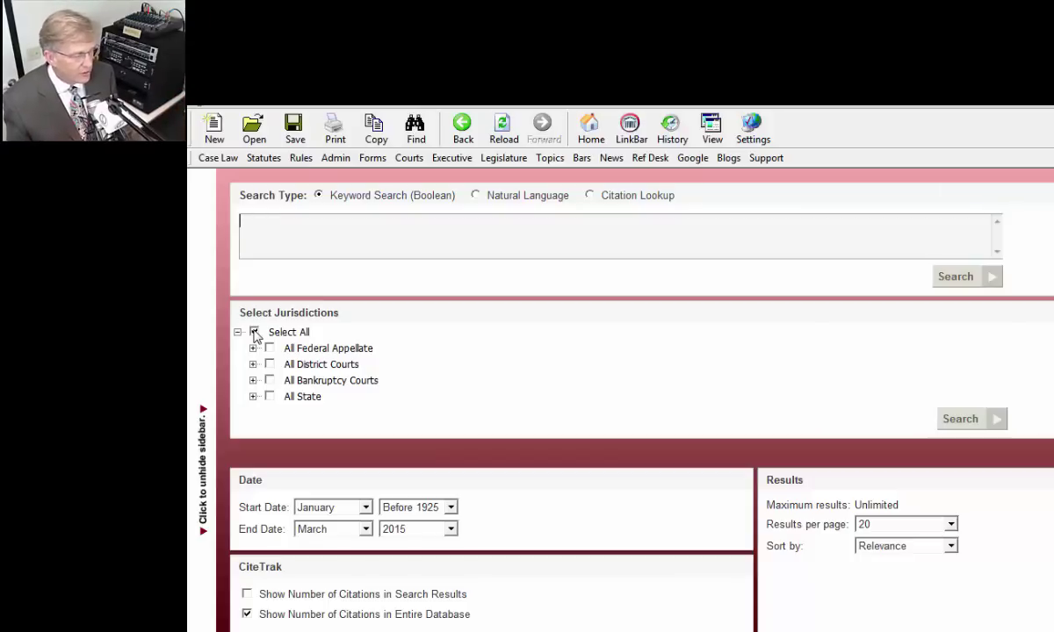
Step: Under Federal Appellate, select the U.S. Supreme Court and the Federal 2nd Circuit
left_click(252, 348)
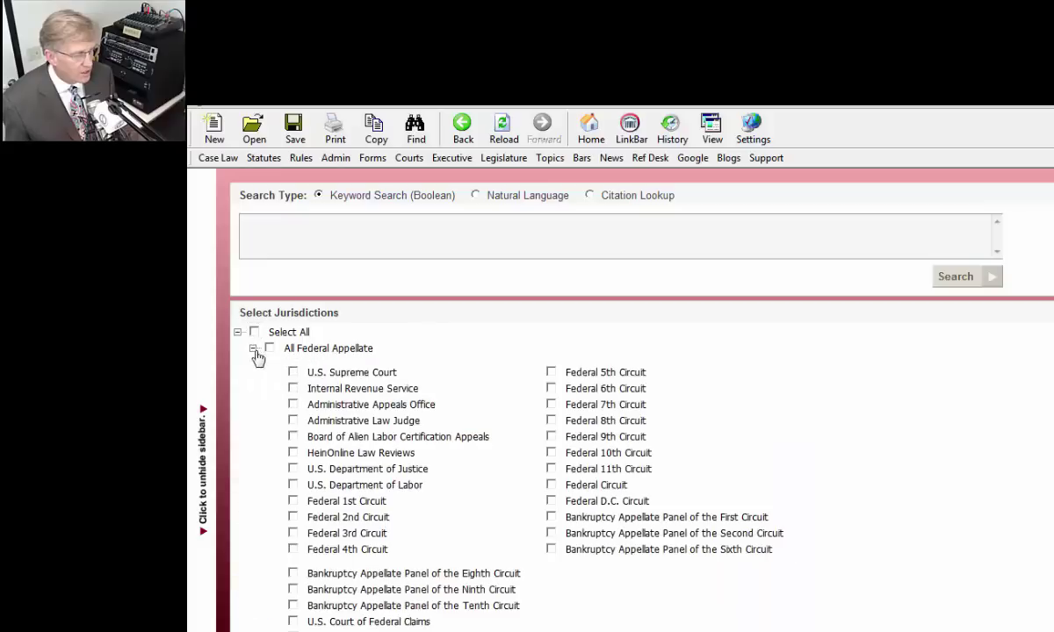
left_click(292, 373)
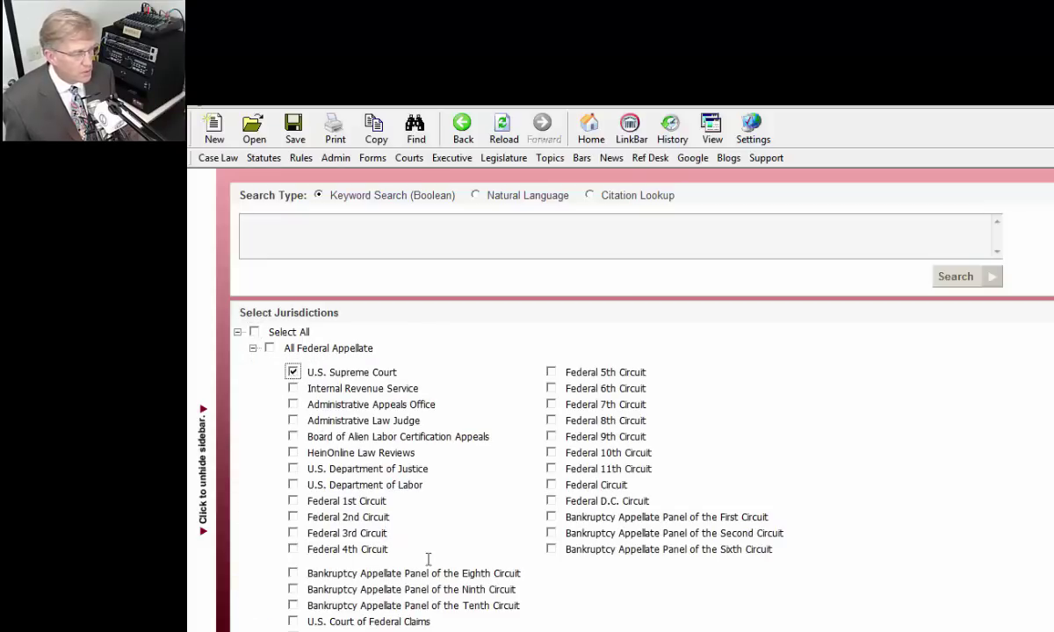
left_click(292, 517)
Step: Under District Courts, select the New York Eastern, Northern, Southern and Western districts
scroll(438, 543, "down", 4)
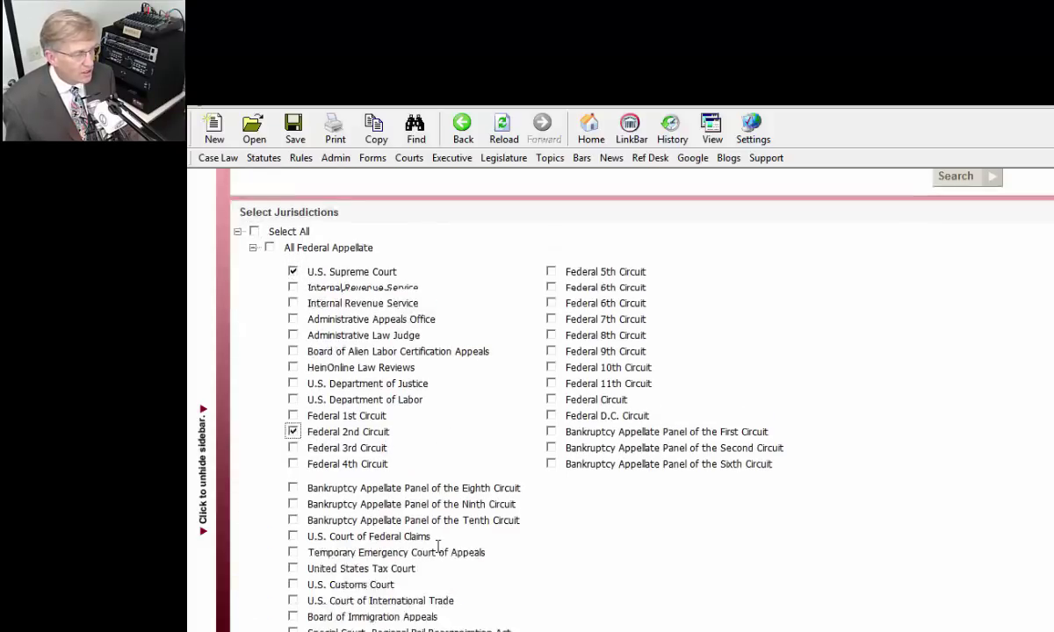
scroll(437, 557, "down", 4)
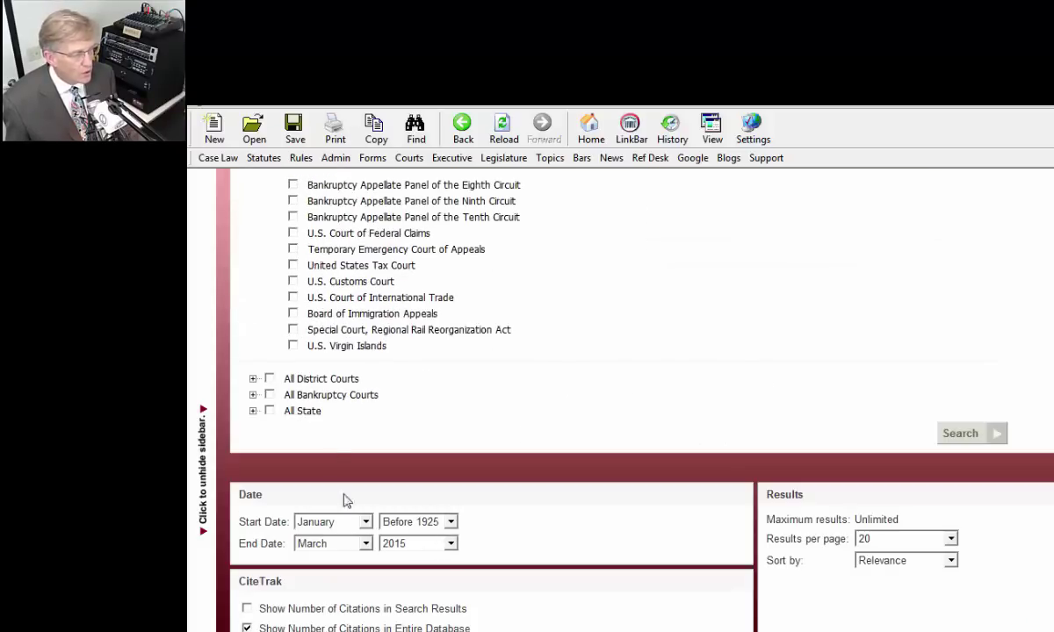
left_click(253, 379)
scroll(482, 452, "down", 6)
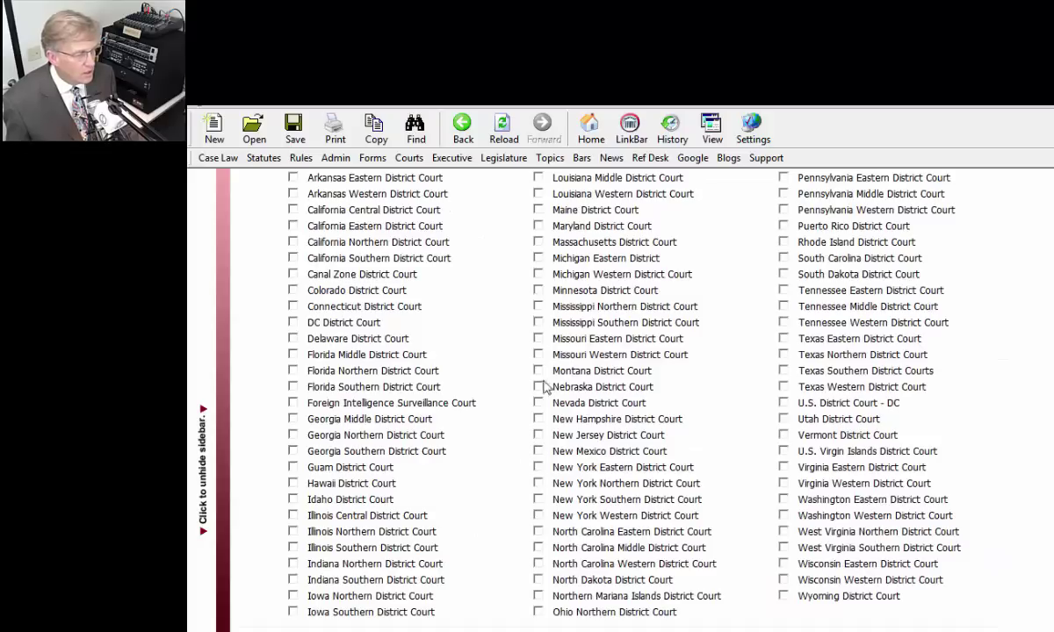
left_click(537, 467)
left_click(537, 483)
left_click(537, 499)
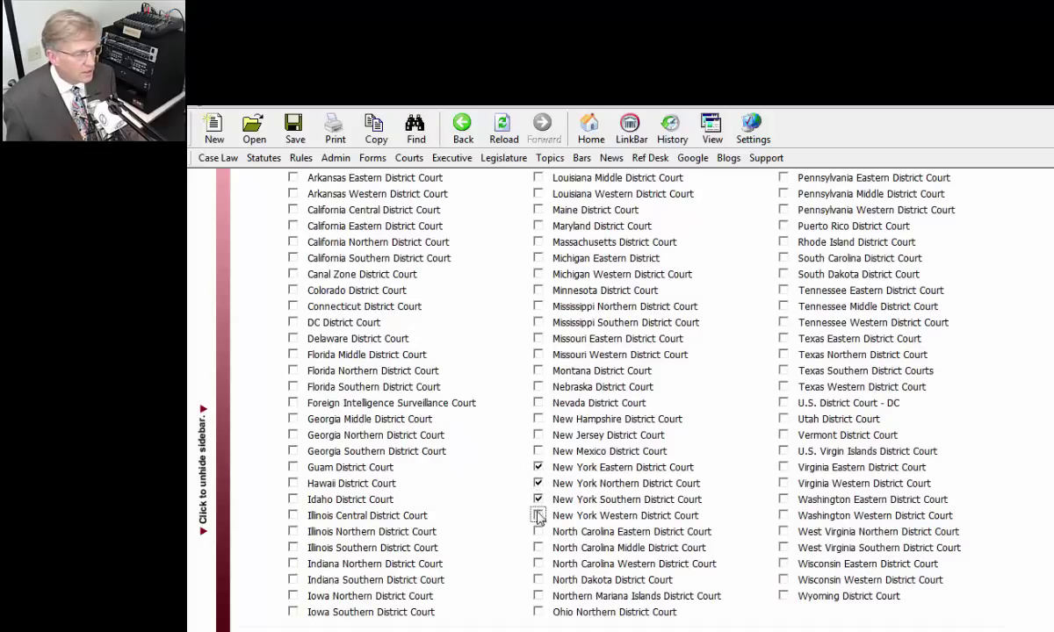
left_click(538, 516)
scroll(590, 549, "down", 5)
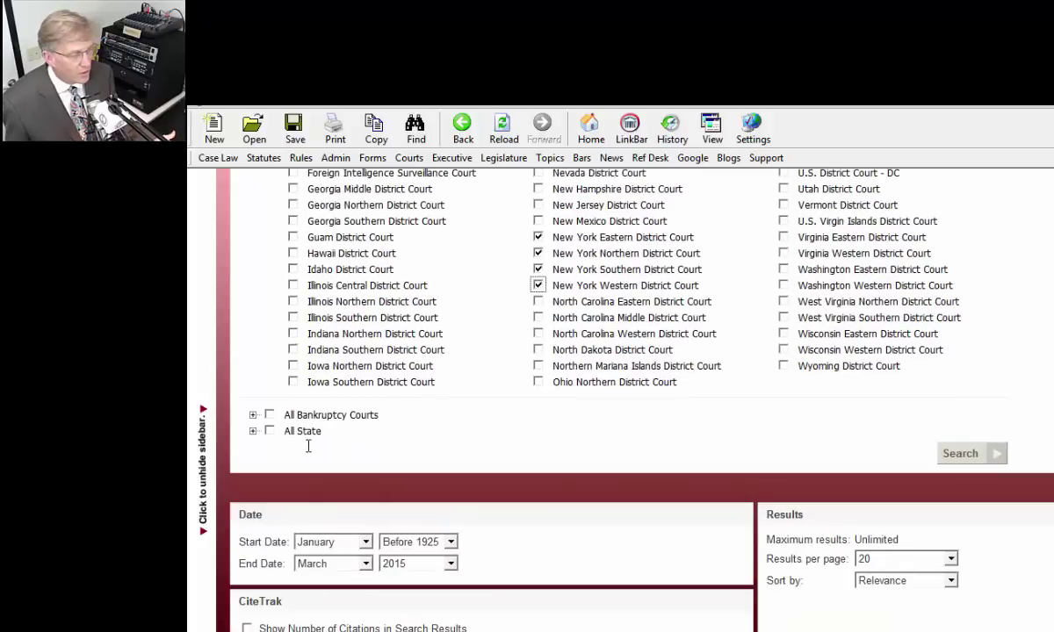
Step: Under Bankruptcy Courts, select New York Eastern, Northern, Southern and Western bankruptcy courts
left_click(253, 414)
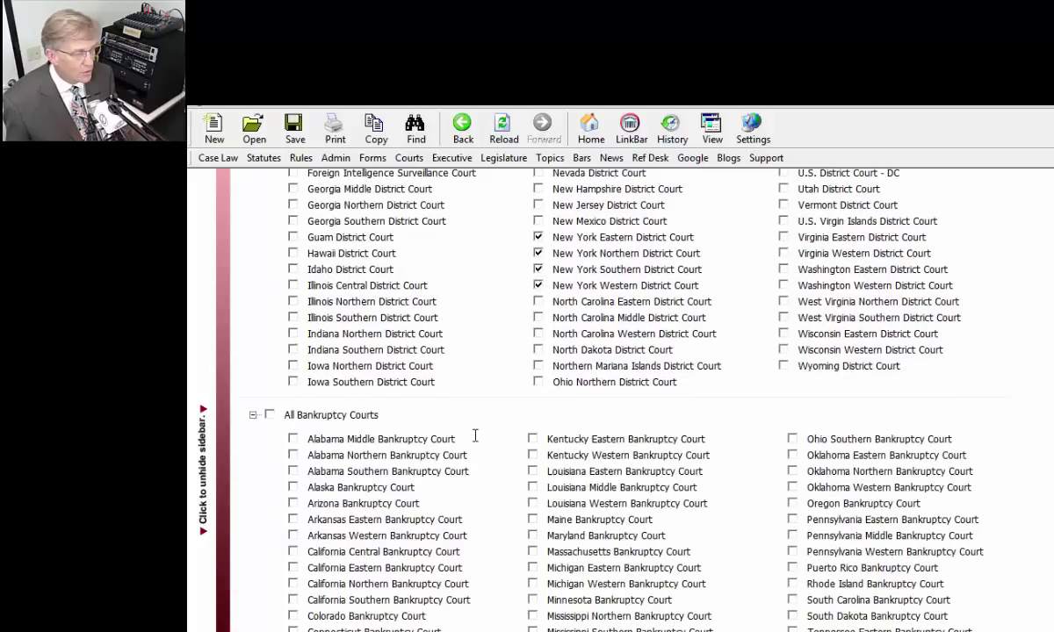
scroll(481, 437, "down", 3)
scroll(485, 442, "down", 2)
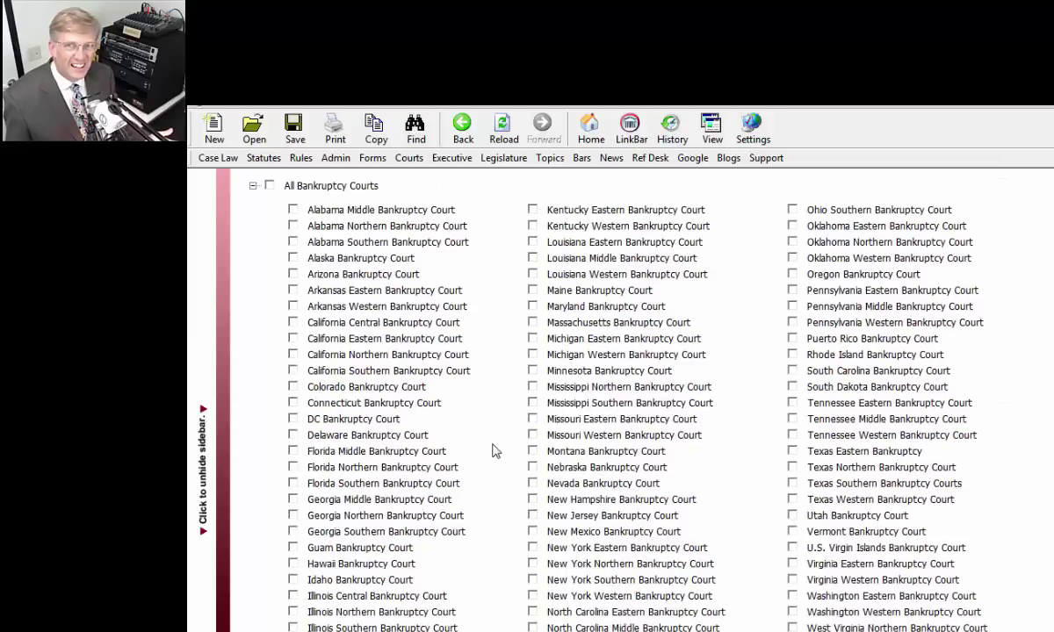
scroll(496, 453, "down", 2)
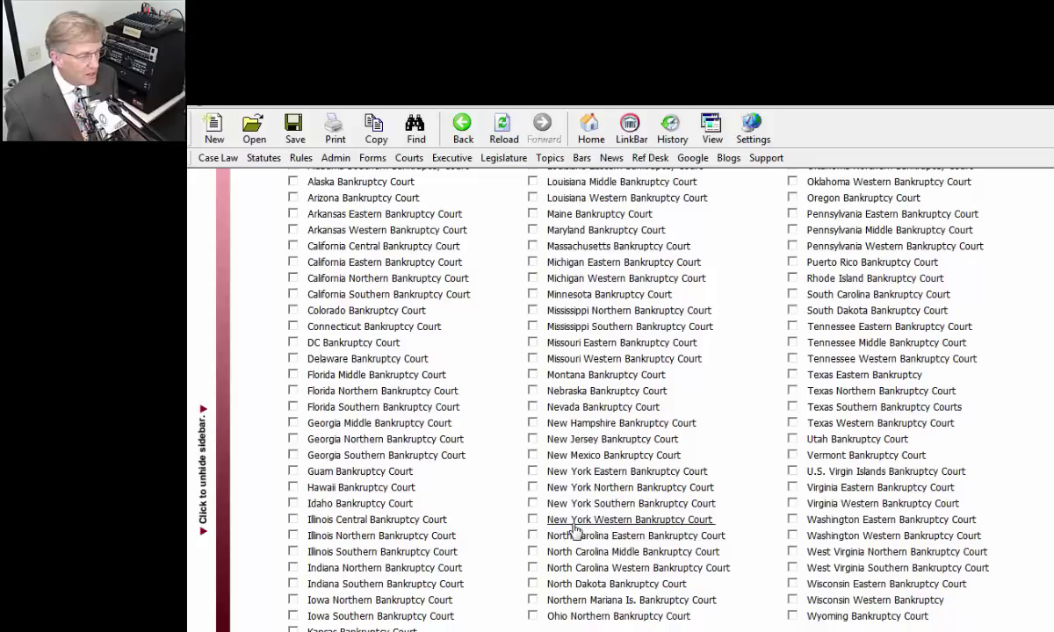
left_click(532, 471)
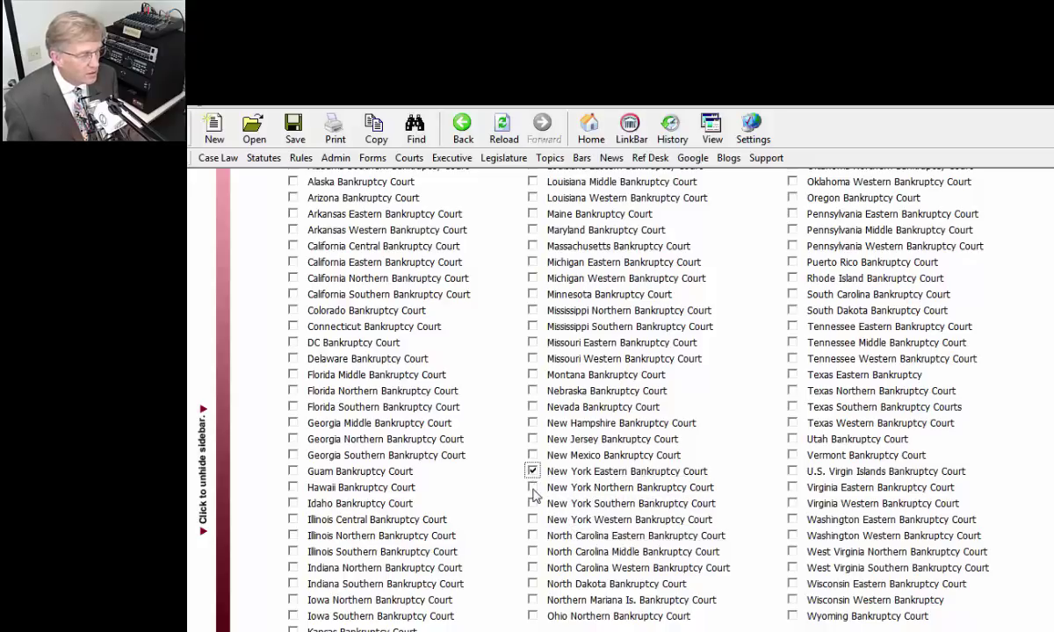
left_click(532, 488)
left_click(532, 503)
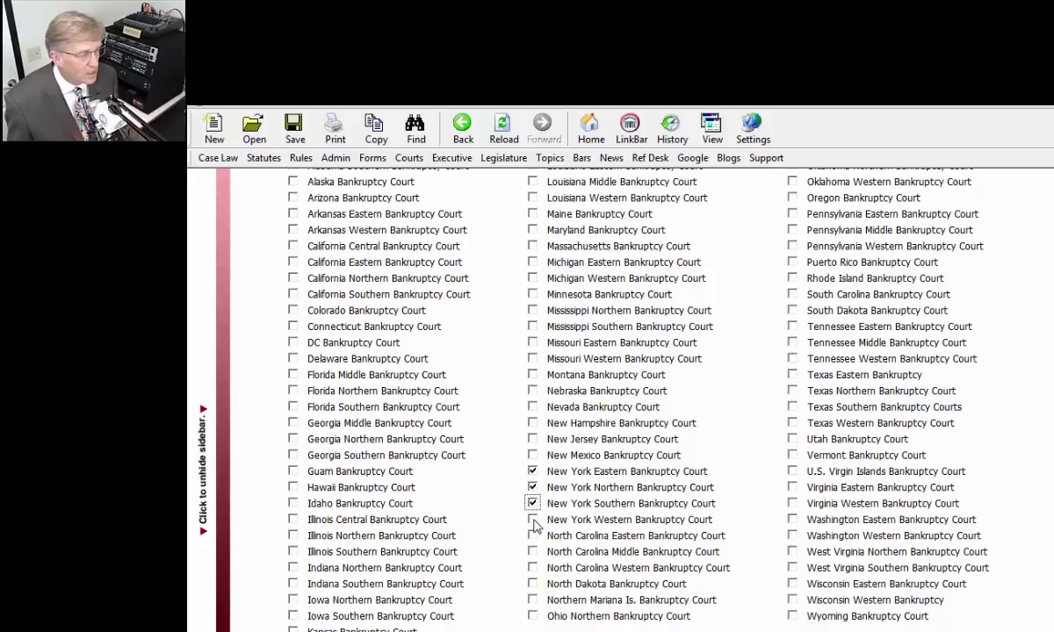
left_click(532, 519)
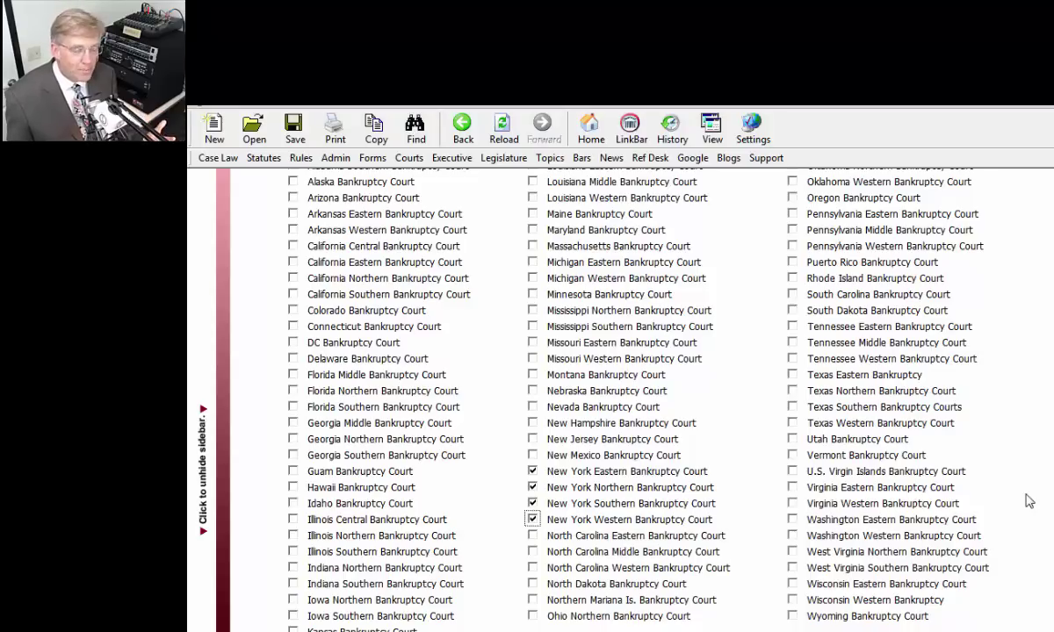
scroll(1029, 502, "down", 3)
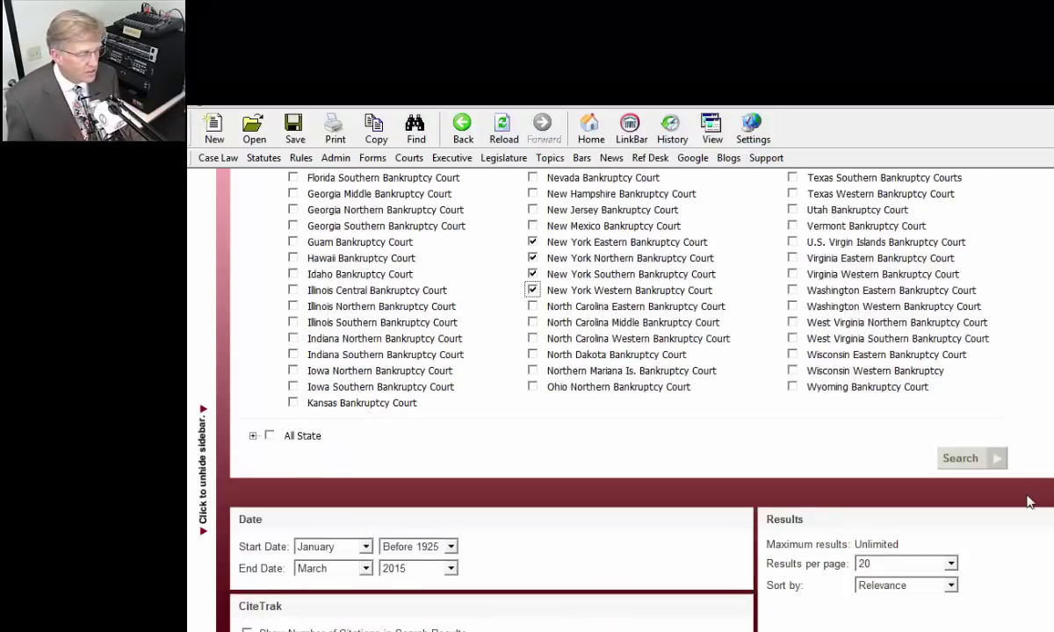
scroll(1029, 501, "up", 6)
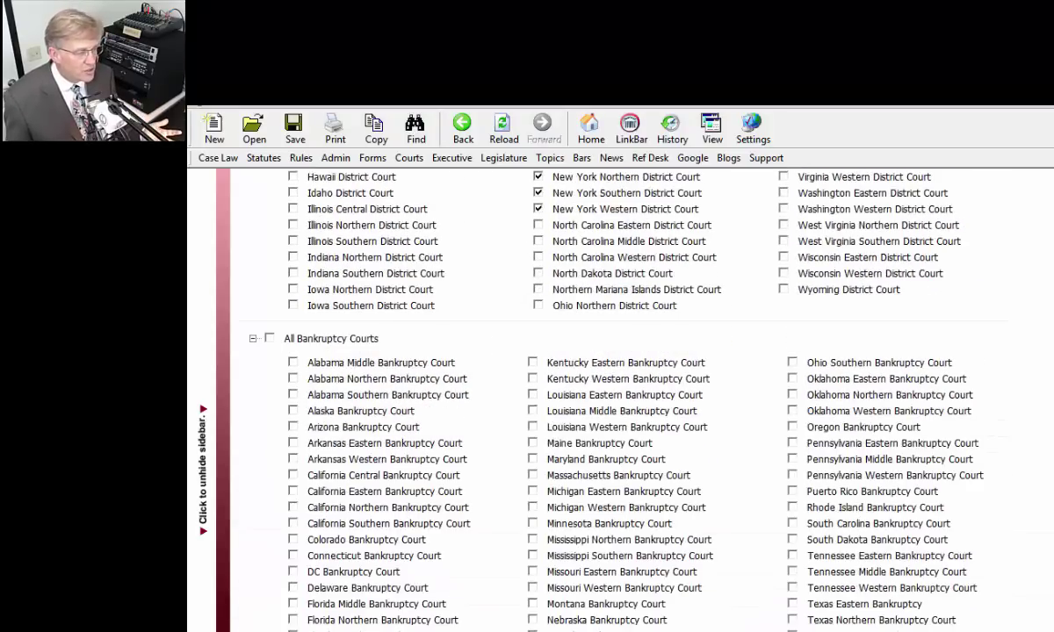
scroll(988, 551, "down", 5)
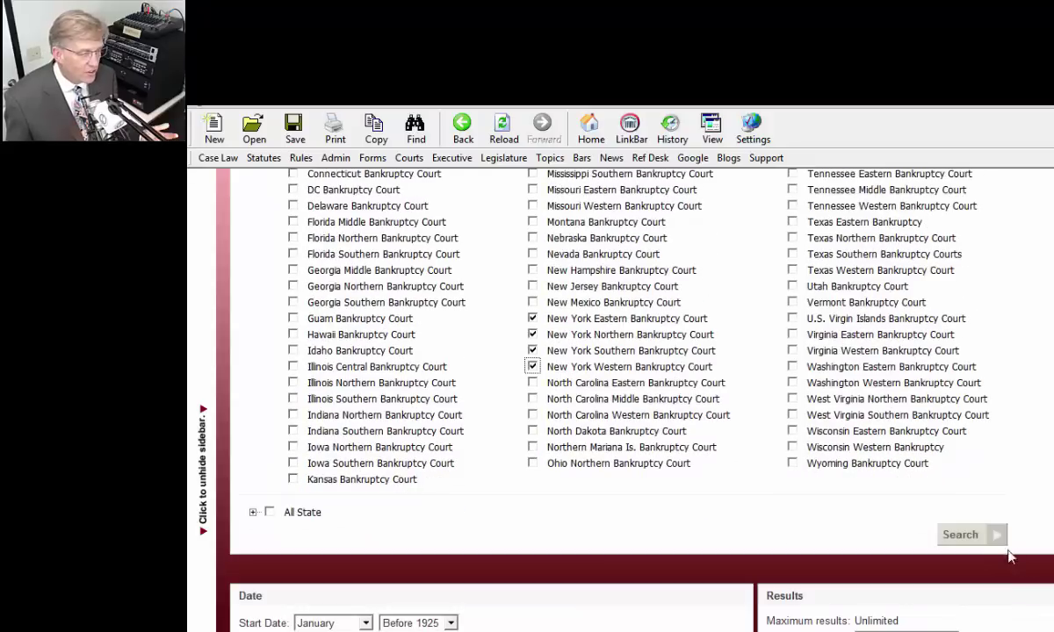
scroll(1024, 348, "up", 15)
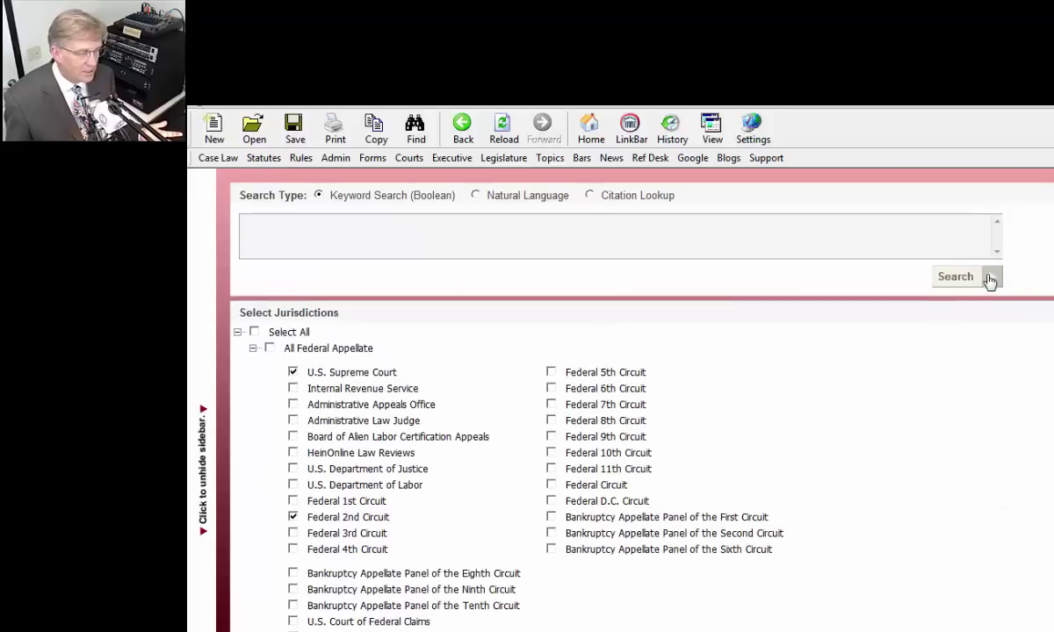
left_click(474, 249)
scroll(946, 516, "down", 15)
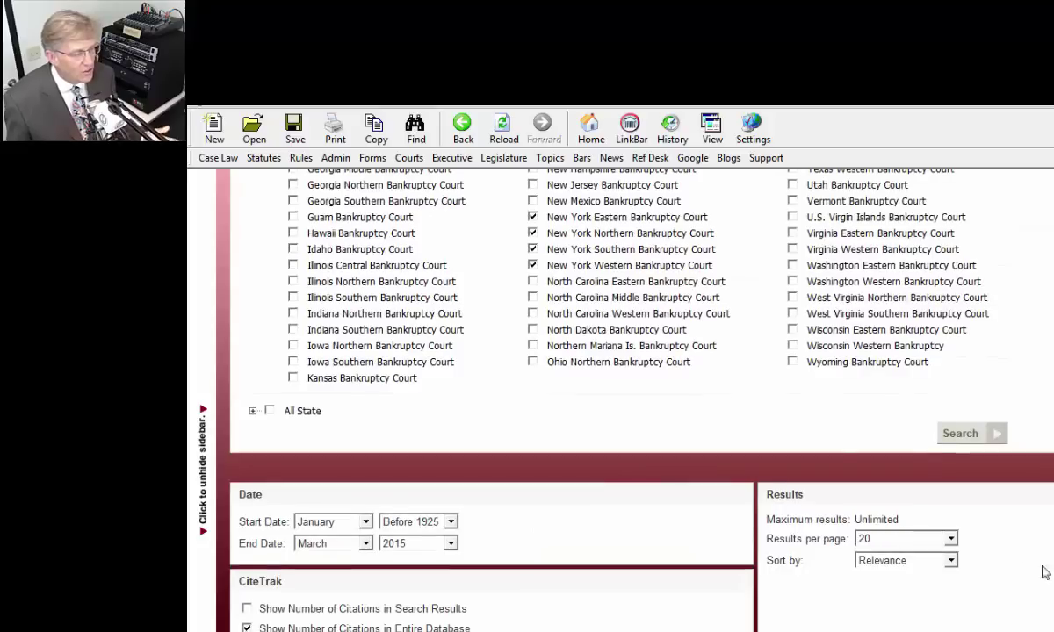
left_click(365, 522)
left_click(325, 555)
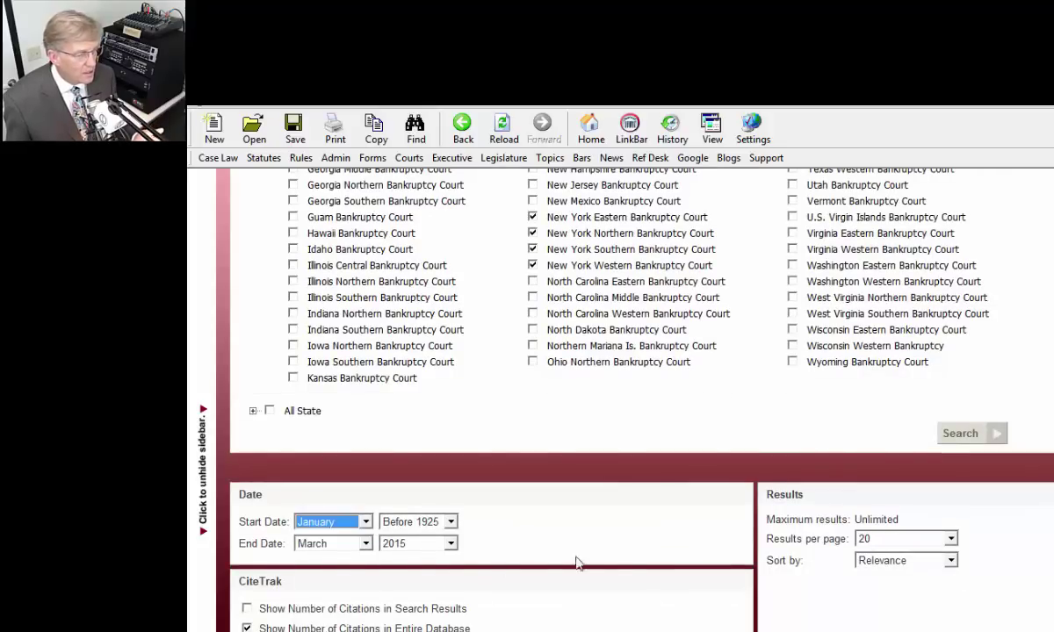
left_click(951, 538)
left_click(951, 539)
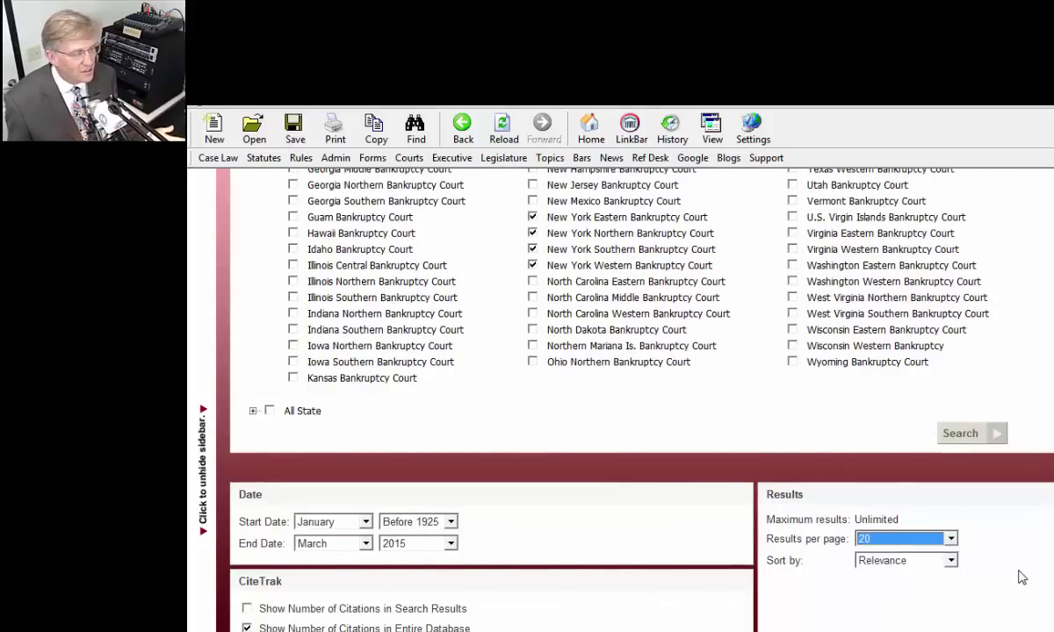
scroll(1021, 577, "up", 15)
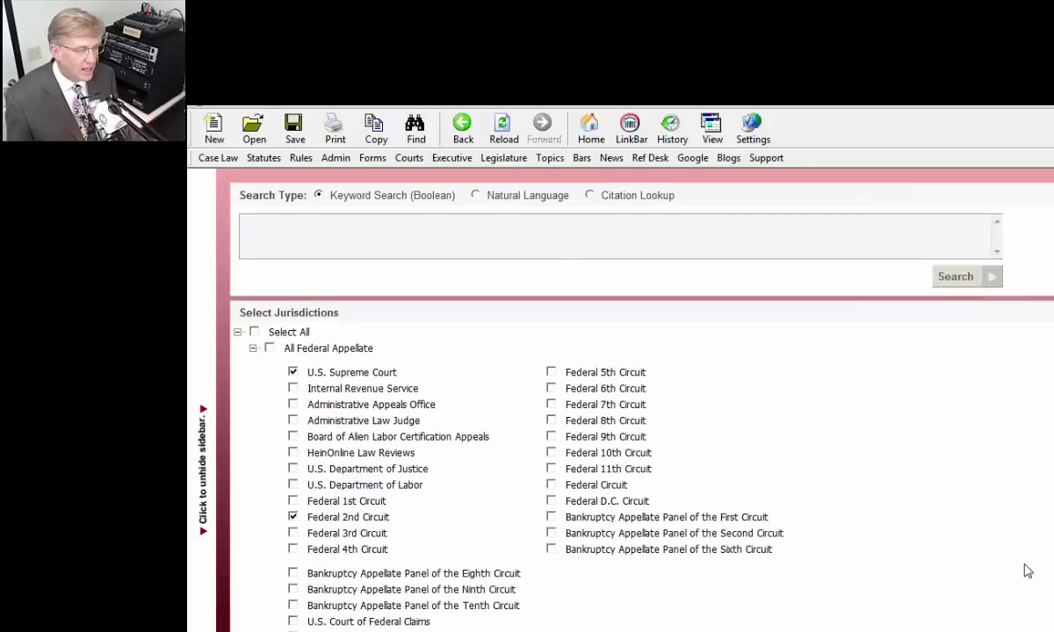